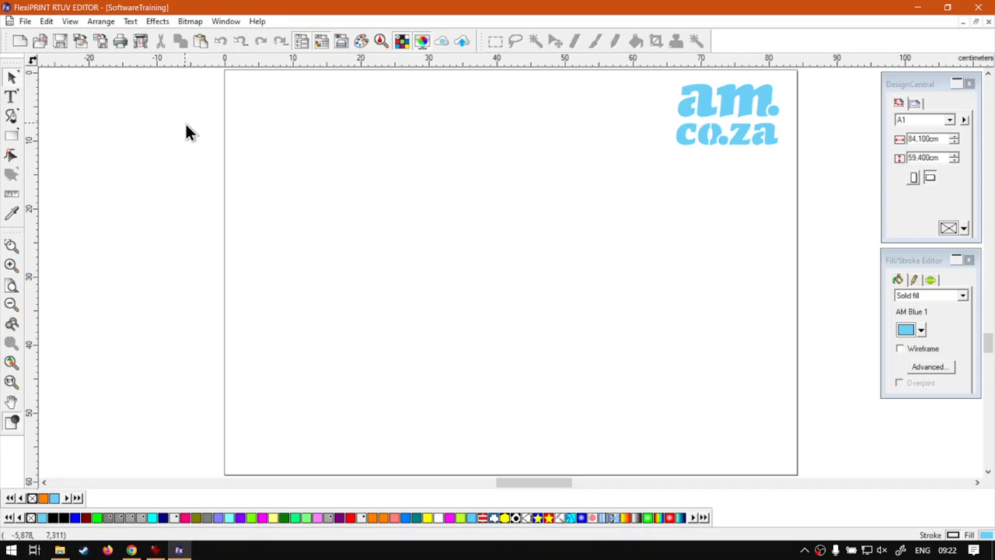
Review the program's General preferences, including undo, trash capacity, precision and image handling settings, without changing them.
click(42, 22)
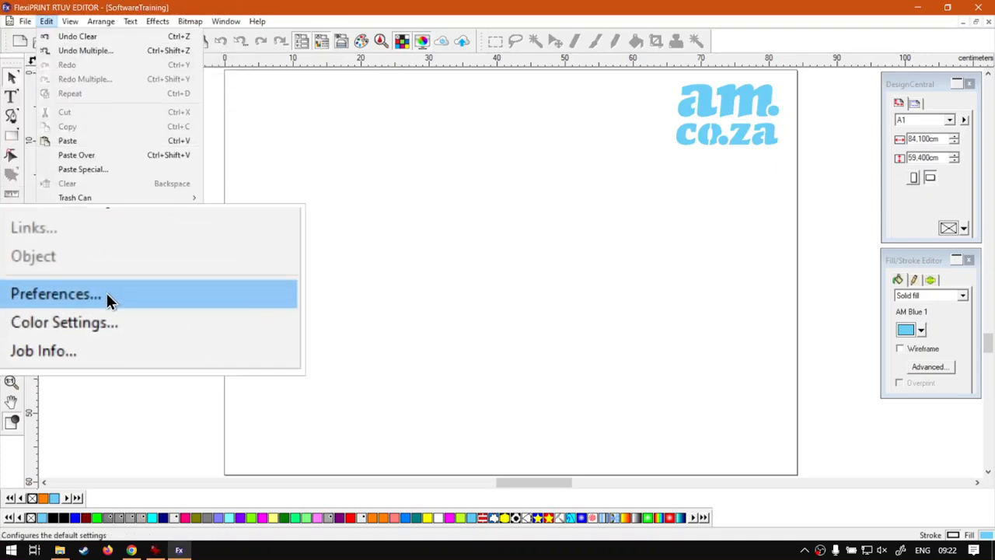
click(106, 293)
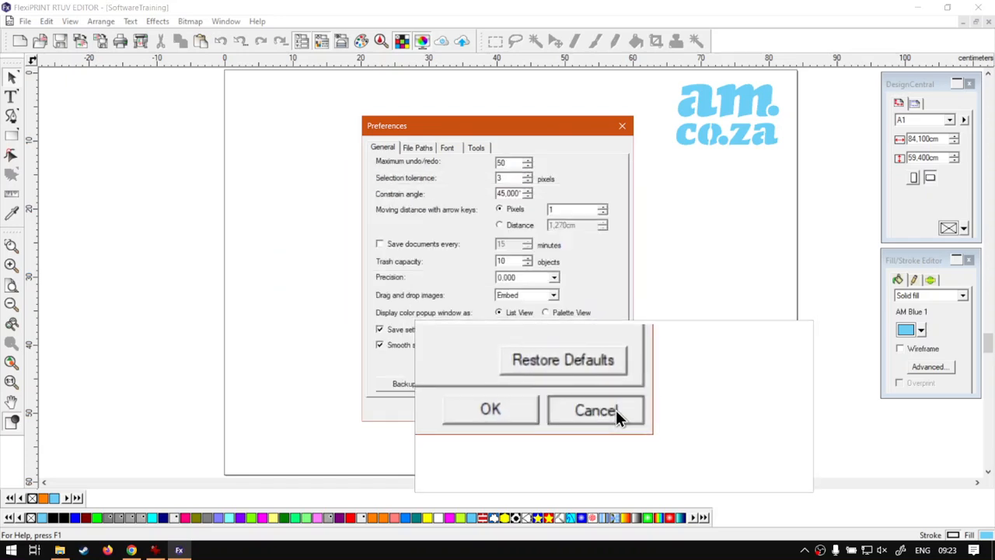
click(604, 408)
Examine the deleted objects kept in the Master Page's Trash in the DesignEditor, and close the editor.
click(342, 42)
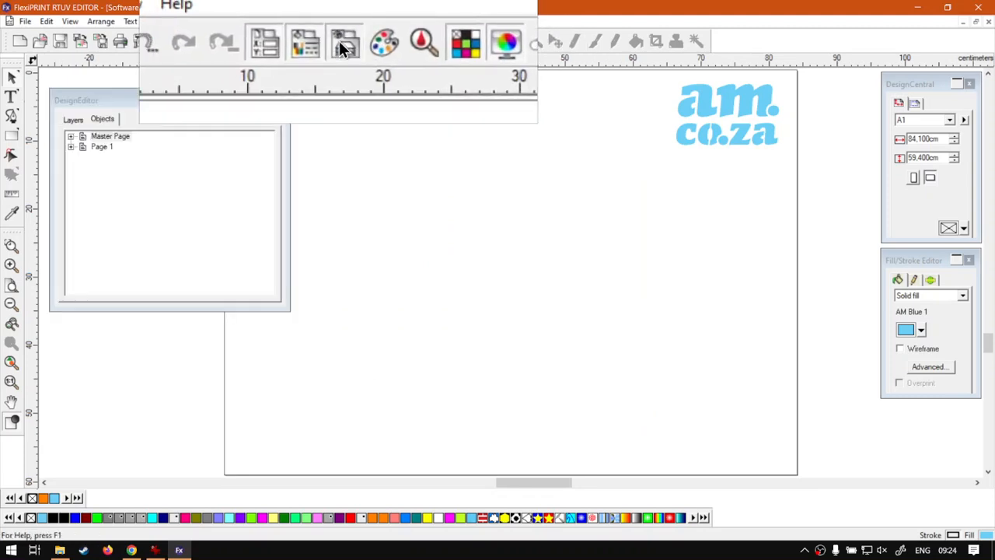
click(73, 137)
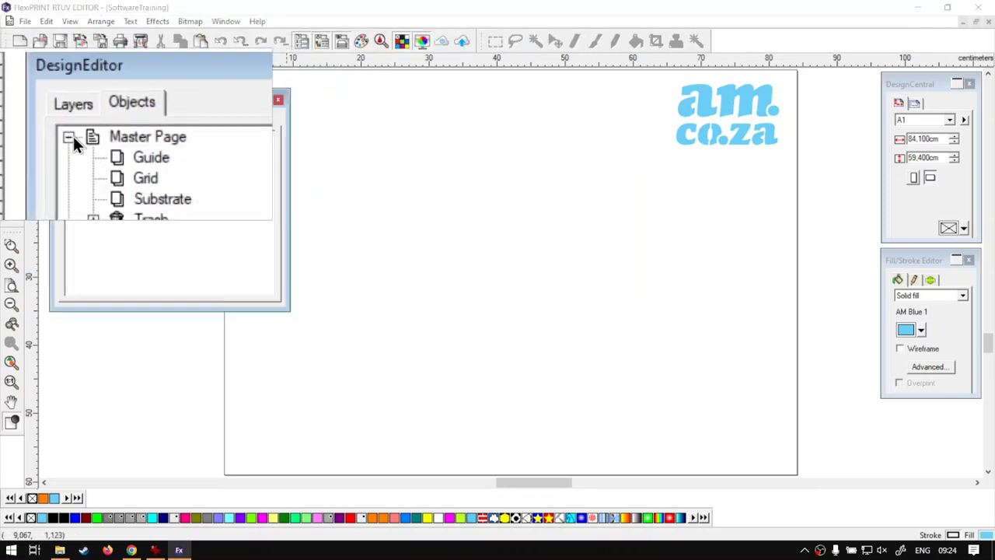
click(82, 179)
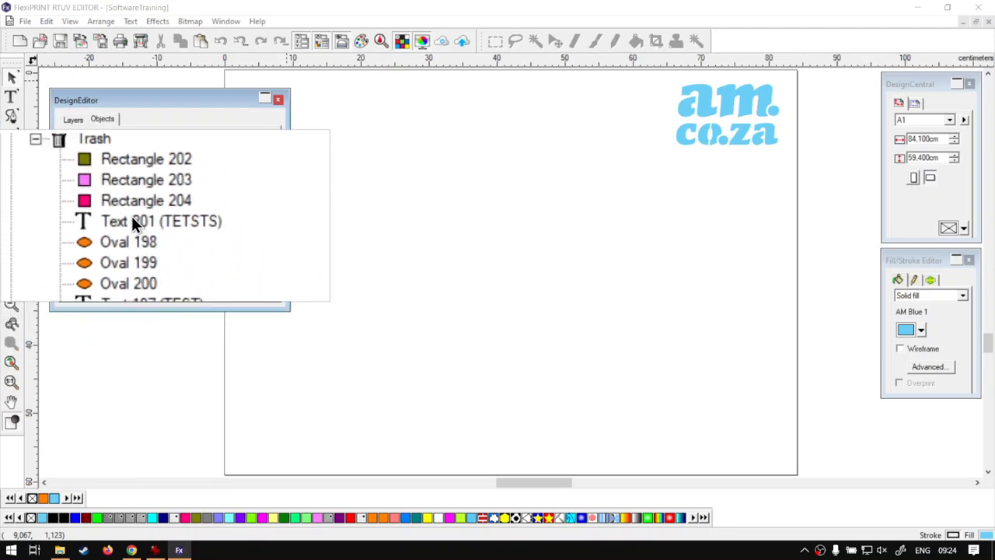
click(277, 99)
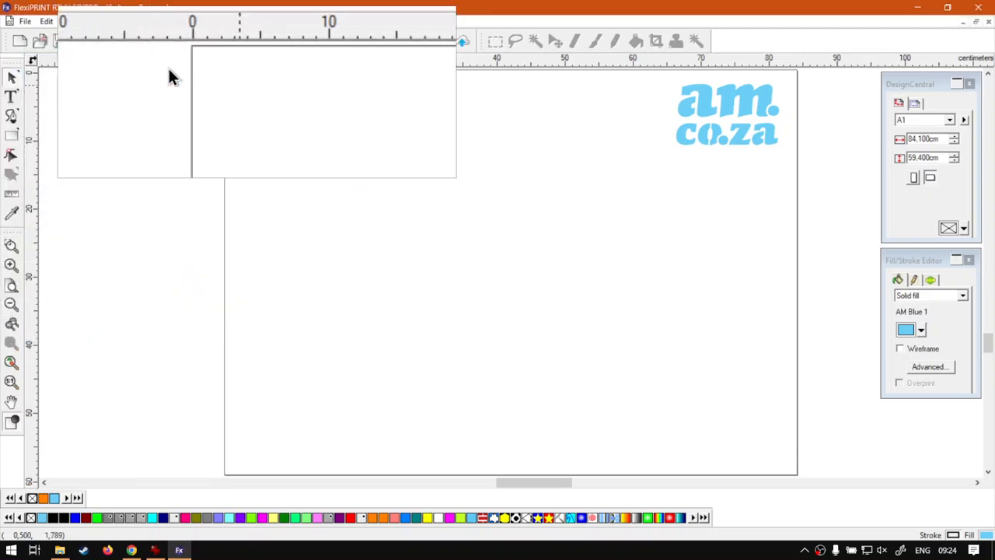
Set the measurement precision in the General preferences to one decimal place (0,0).
click(46, 21)
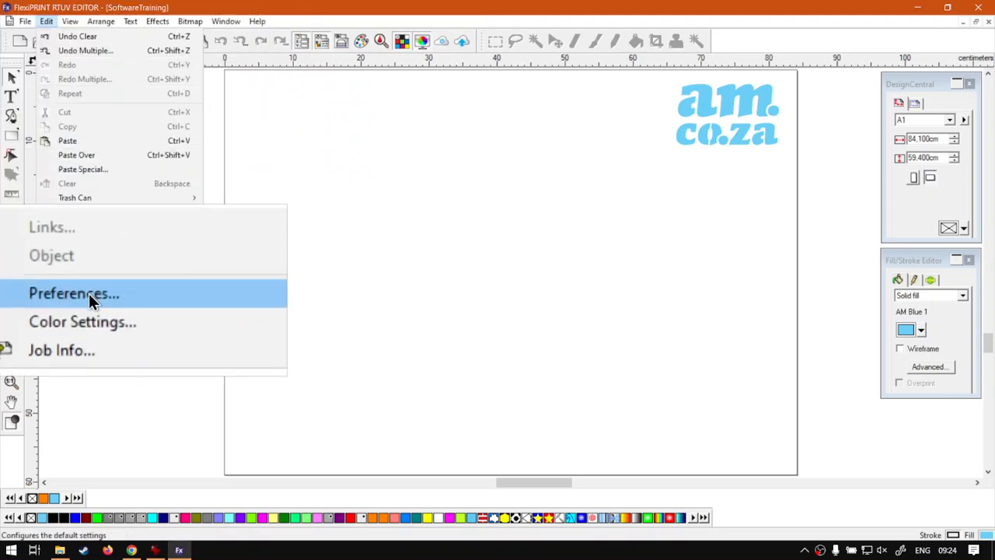
click(81, 292)
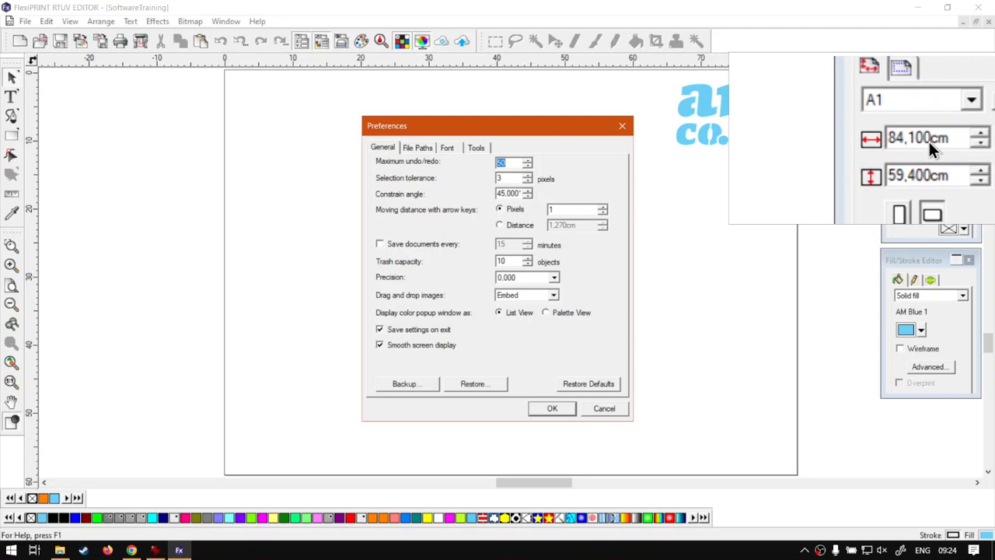
click(553, 278)
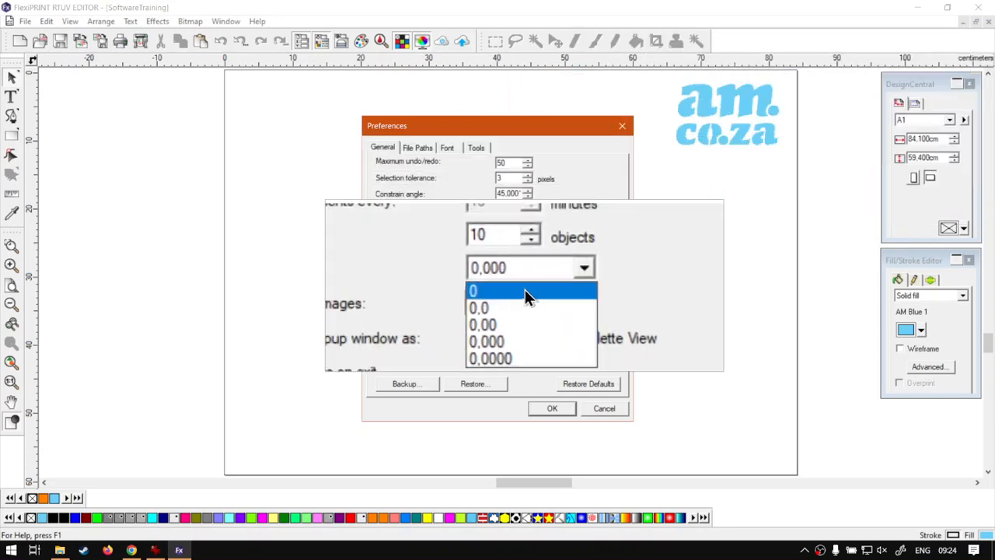
click(520, 303)
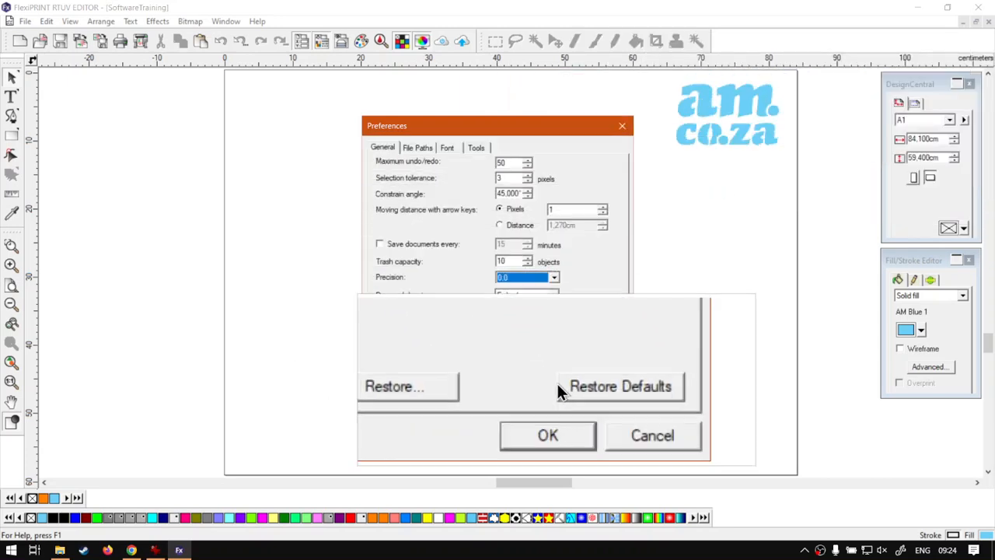
click(555, 410)
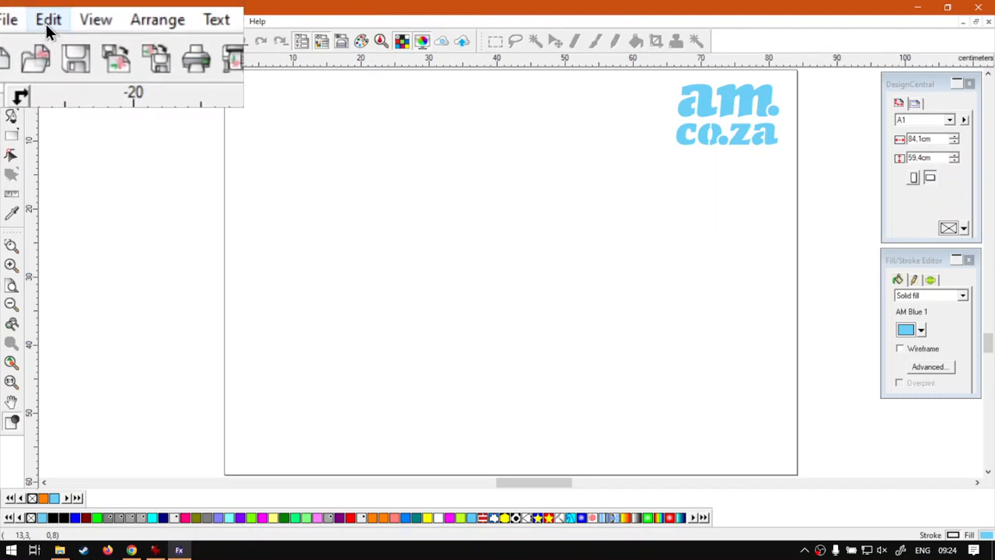
Set the measurement precision in the General preferences to three decimal places (0,000).
click(46, 21)
click(80, 292)
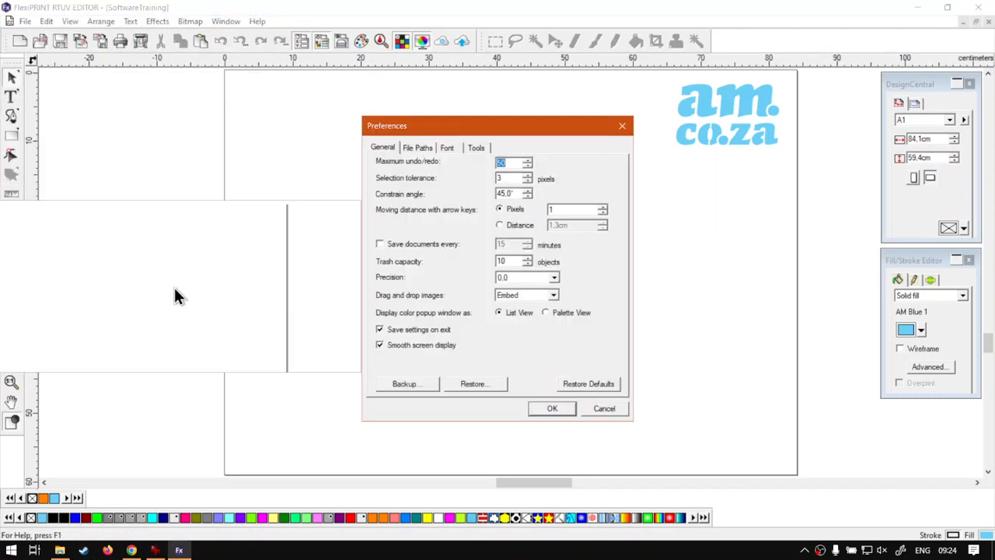
click(554, 277)
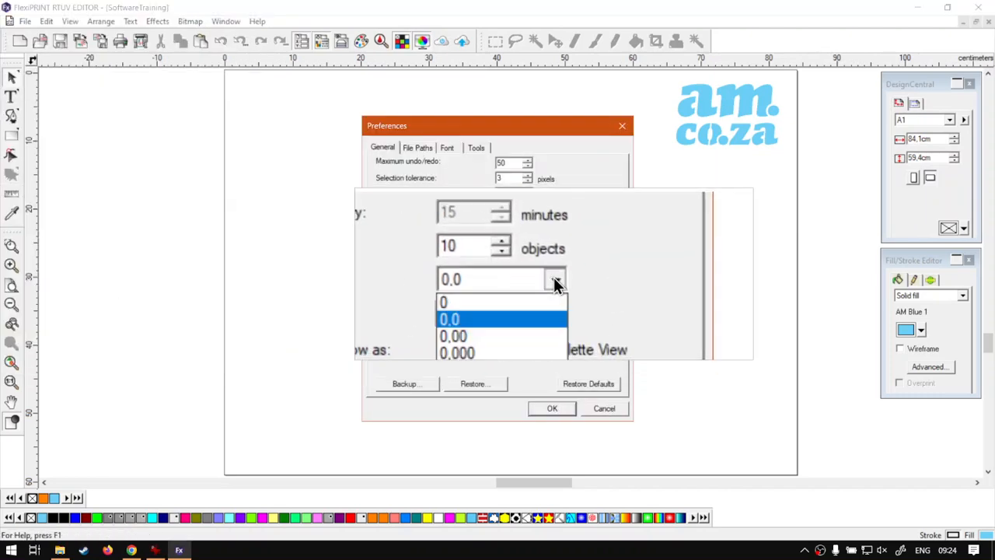
click(519, 313)
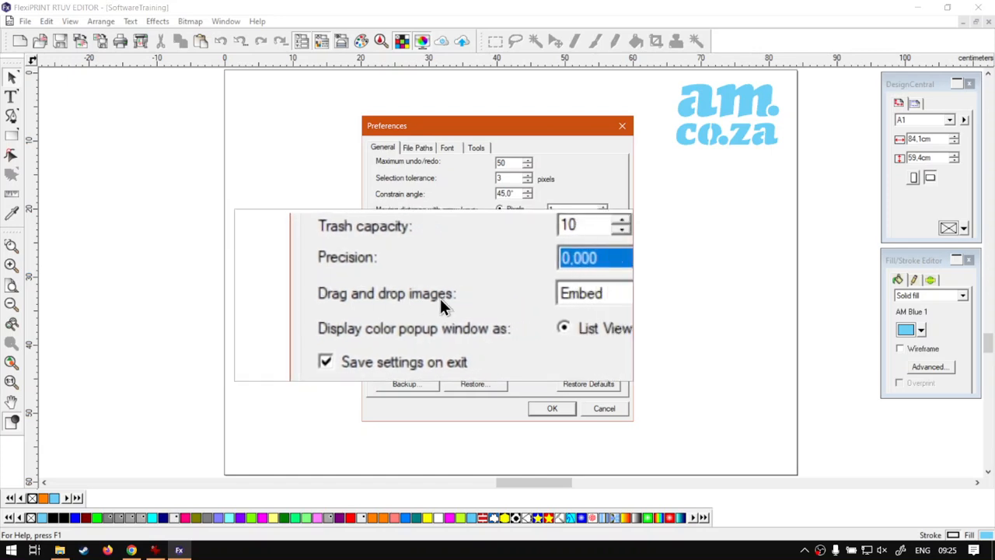
Set drag and drop images to Link and apply the preferences.
click(554, 296)
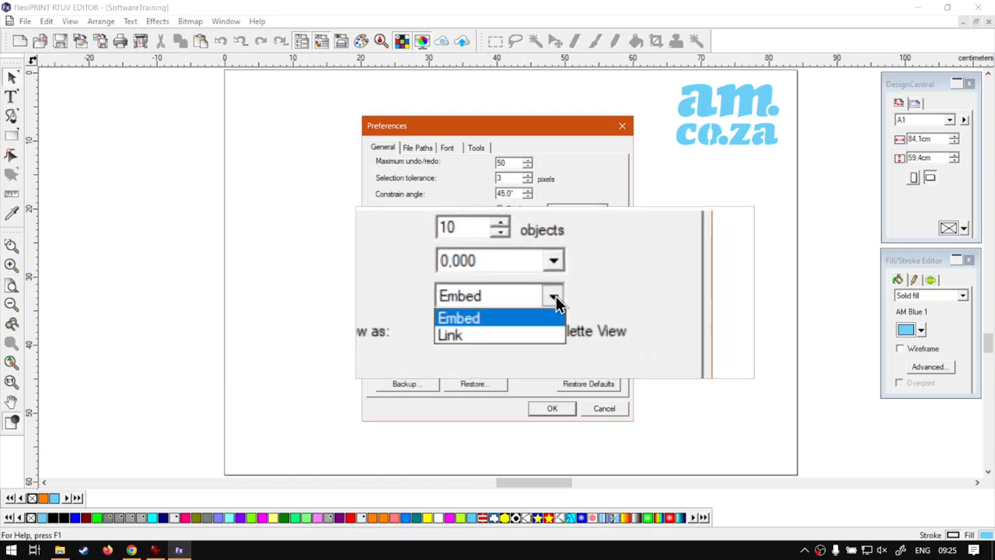
click(556, 298)
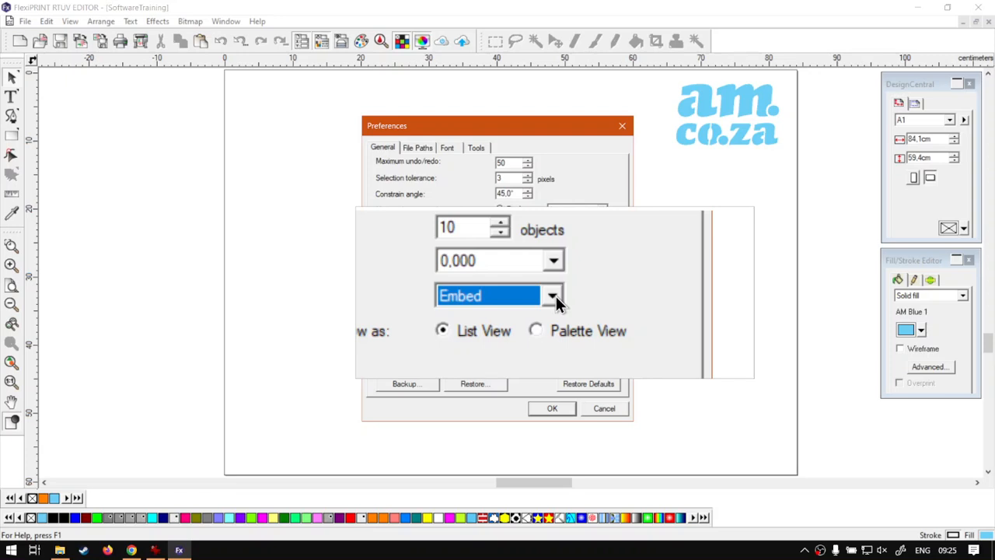
click(505, 298)
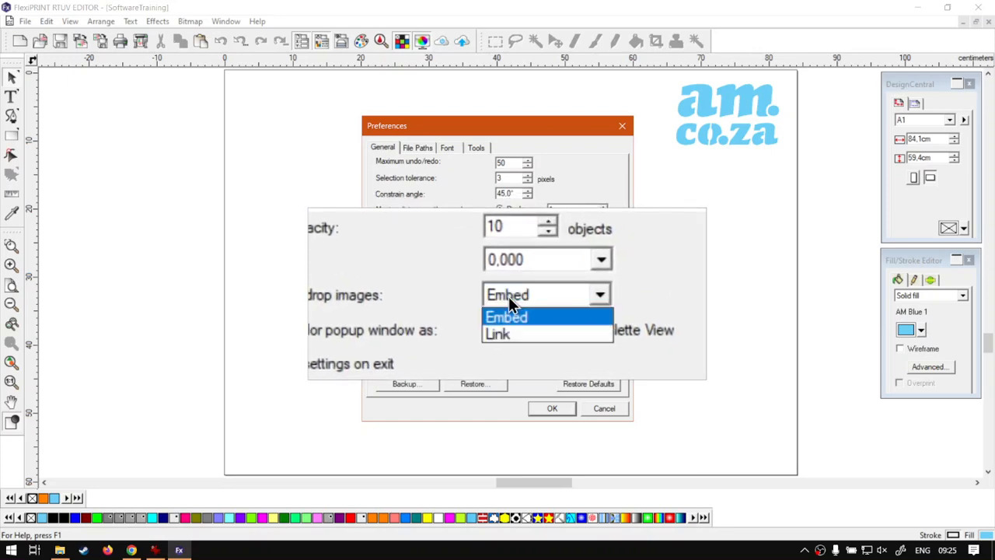
click(506, 312)
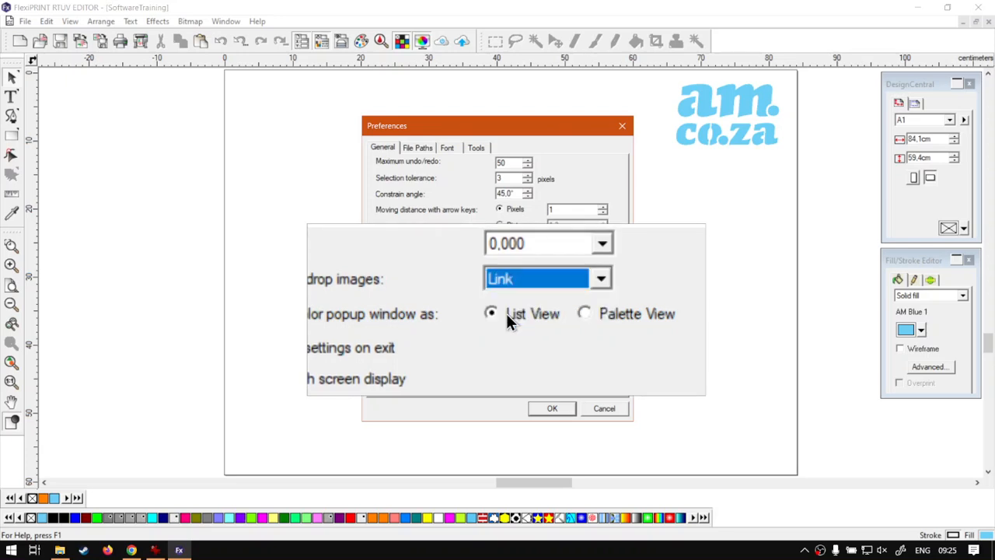
click(551, 409)
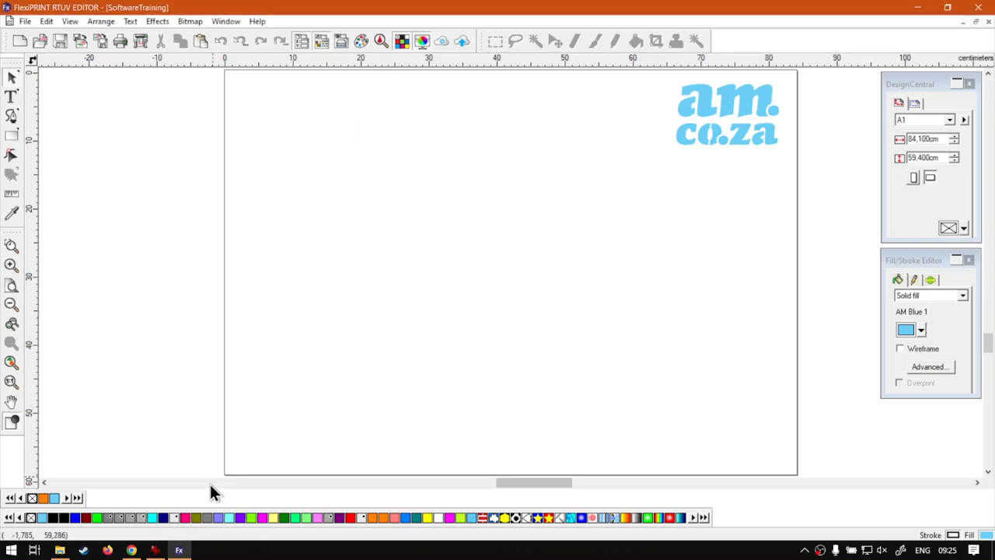
Place the DRAG and DROP image from the Sample Graphics folder on the page at about X 28.8 cm, Y 31.6 cm.
click(59, 549)
click(348, 134)
drag(348, 134, 422, 293)
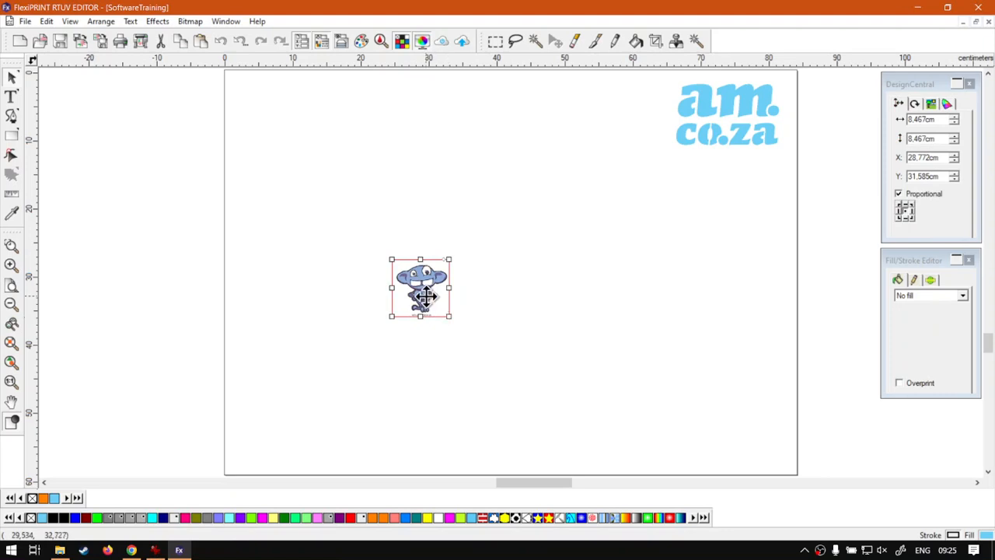
click(12, 342)
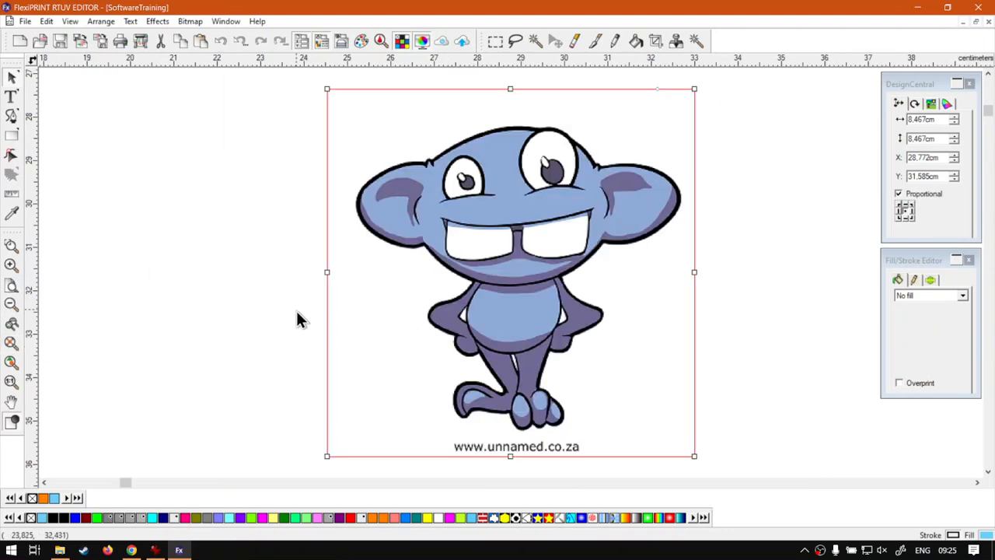
Deselect the placed image and switch to the Sample Graphics folder in File Explorer.
click(781, 272)
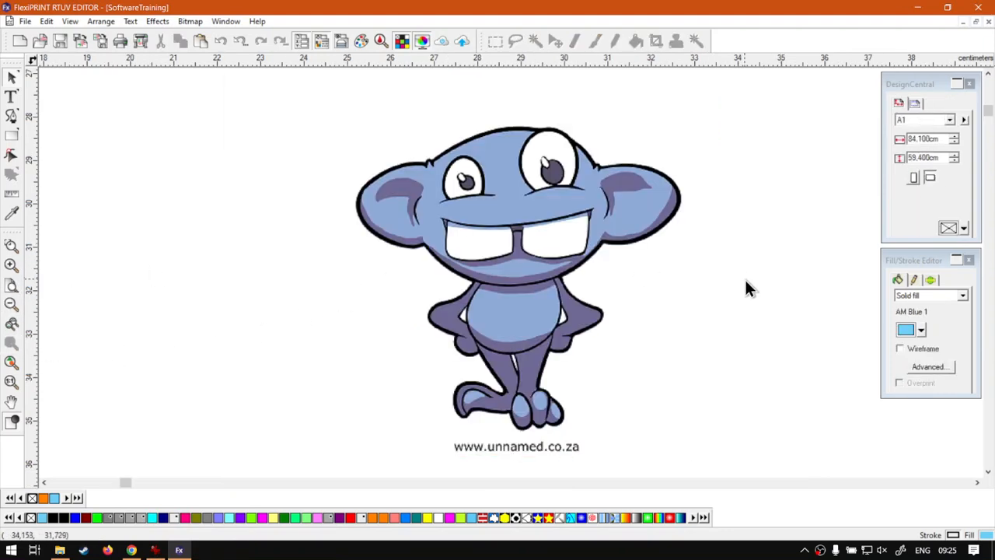
click(58, 550)
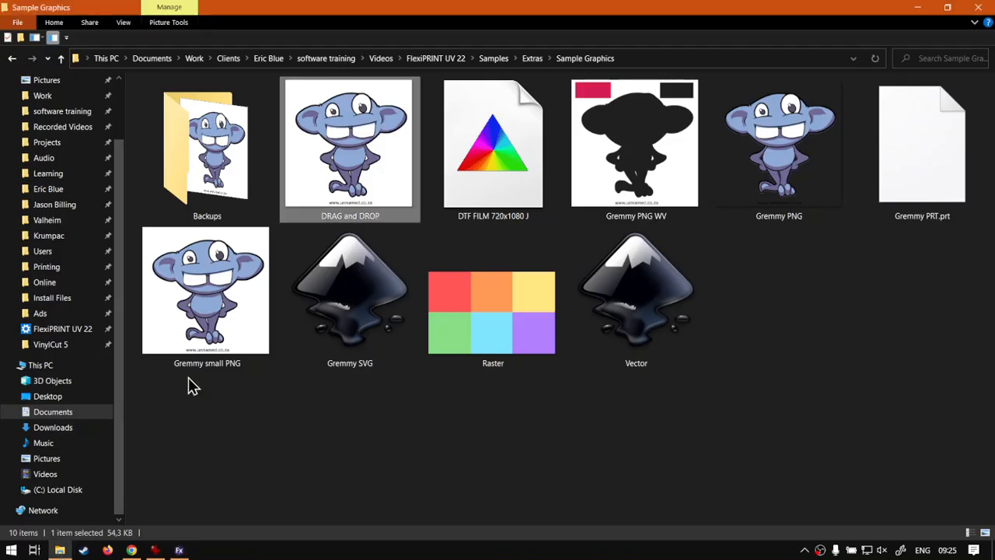
right_click(372, 154)
click(438, 216)
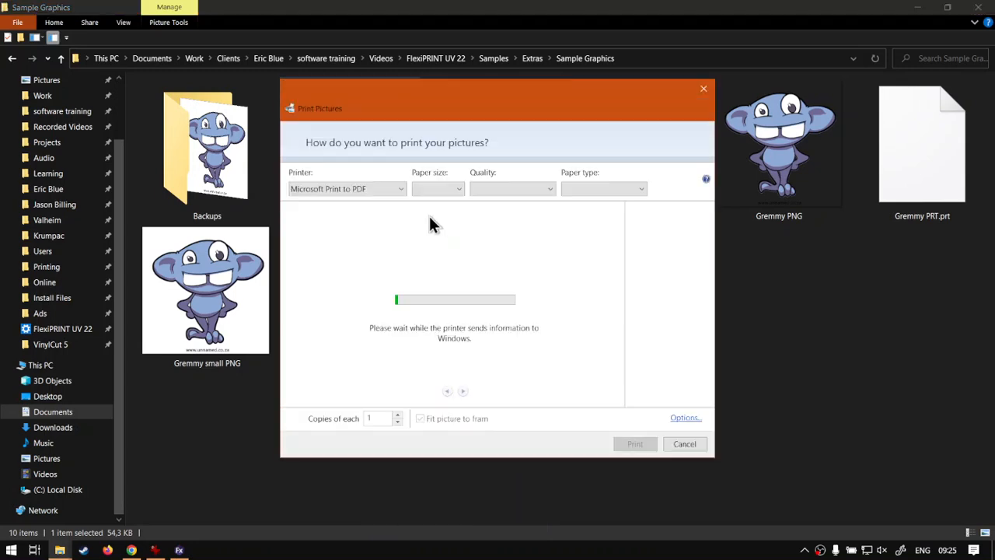
click(699, 444)
Edit the DRAG and DROP image in Paint, erasing the dark line between its teeth, and save and close it.
right_click(339, 148)
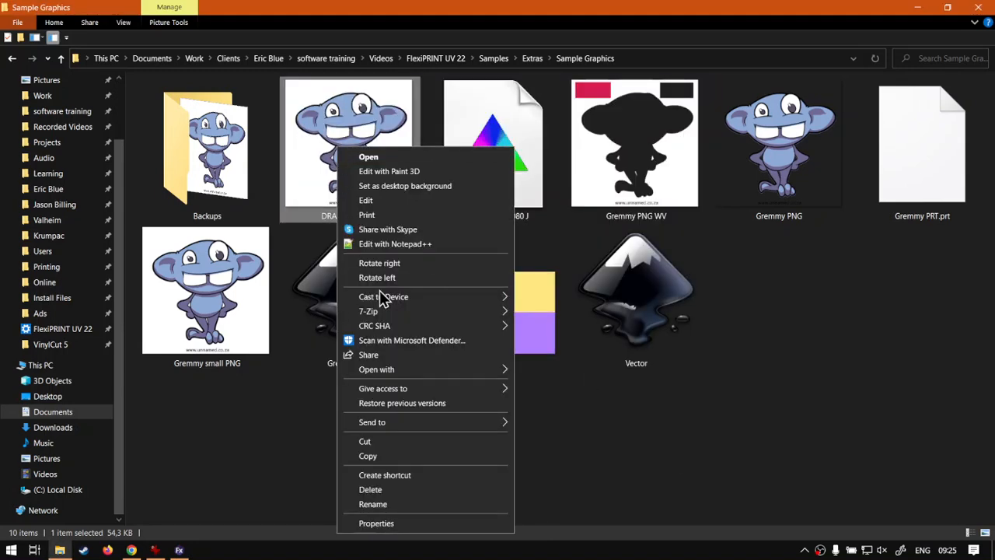
click(392, 200)
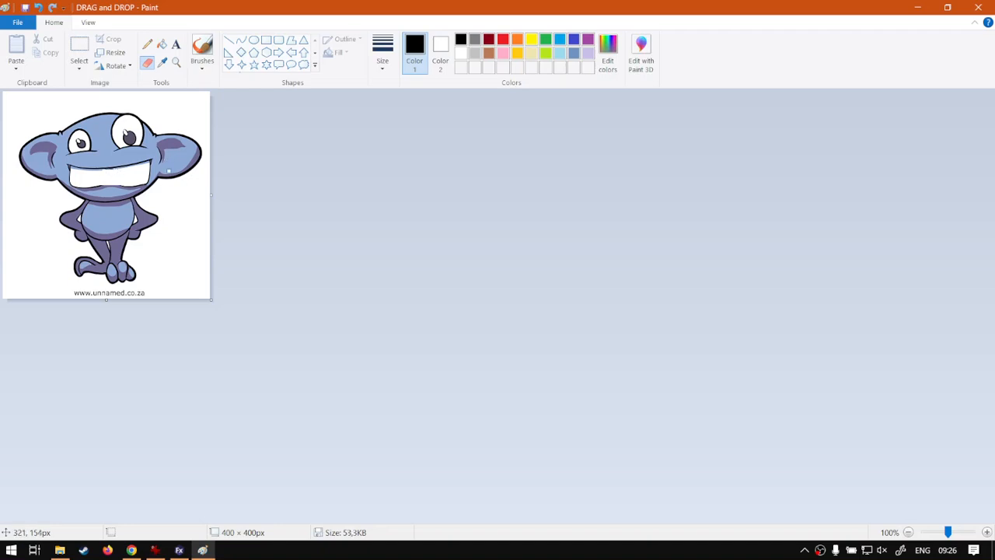
click(25, 23)
click(82, 102)
click(966, 12)
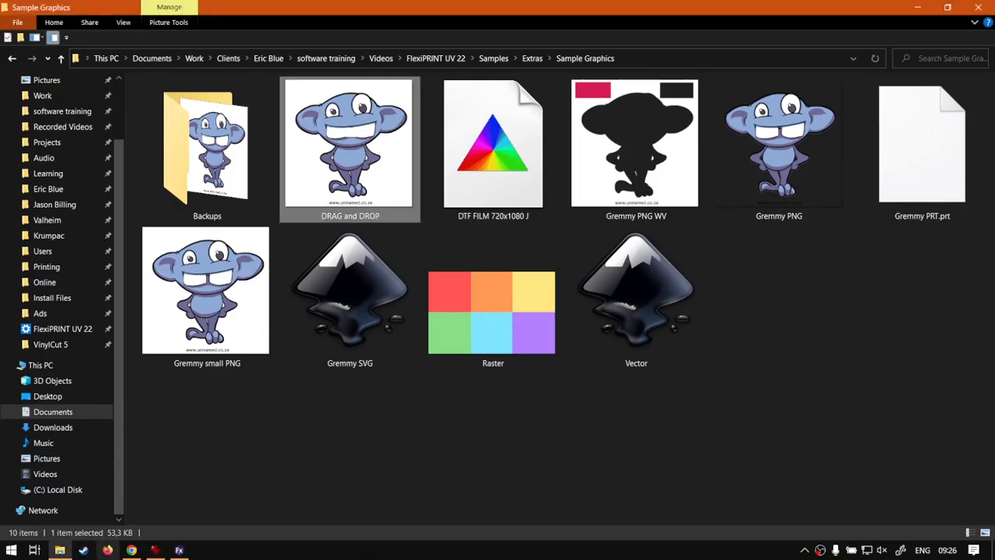
Switch back to FlexiPRINT, save the SoftwareTraining document and close it.
click(179, 550)
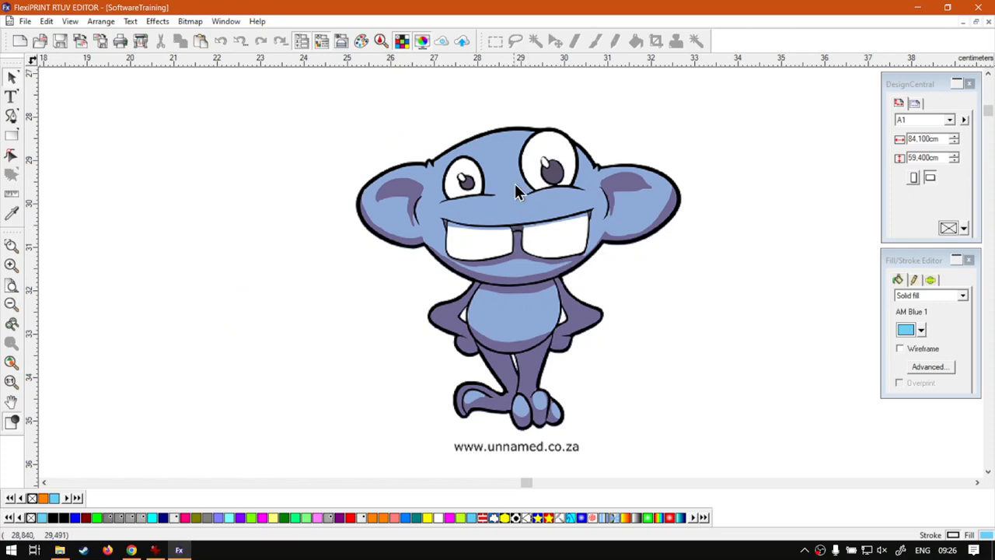
click(25, 21)
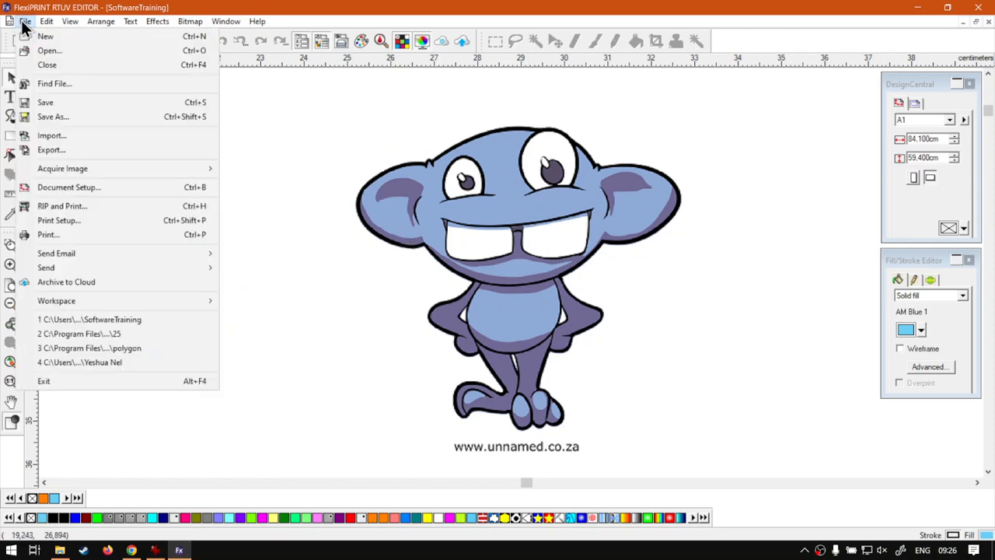
click(55, 103)
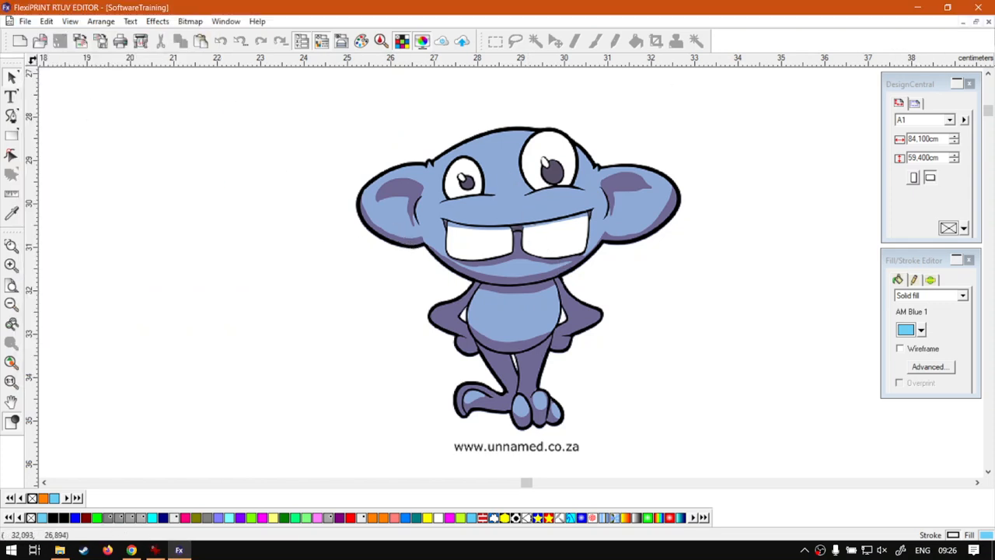
click(988, 25)
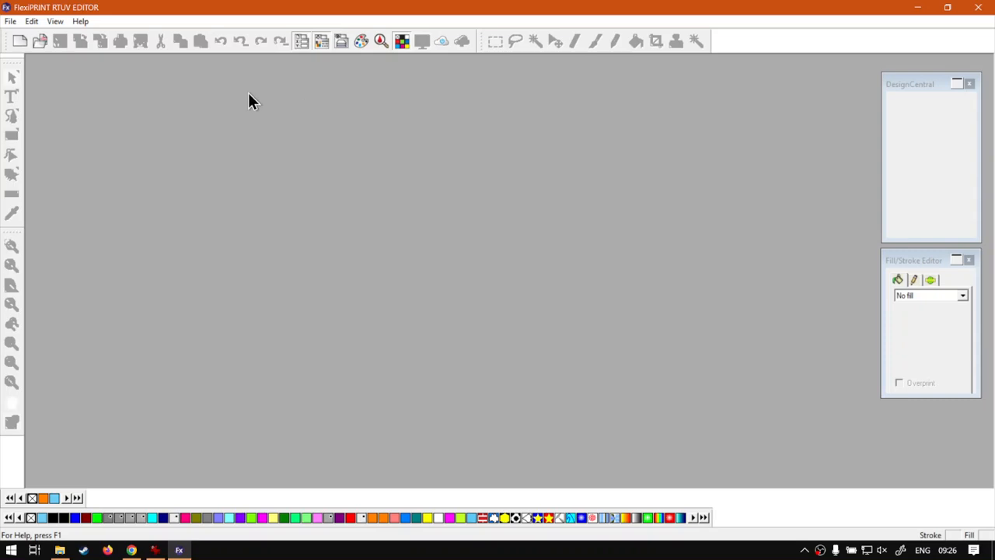
Reopen the SoftwareTraining document and inspect the linked character image for the edited teeth.
click(12, 22)
click(96, 140)
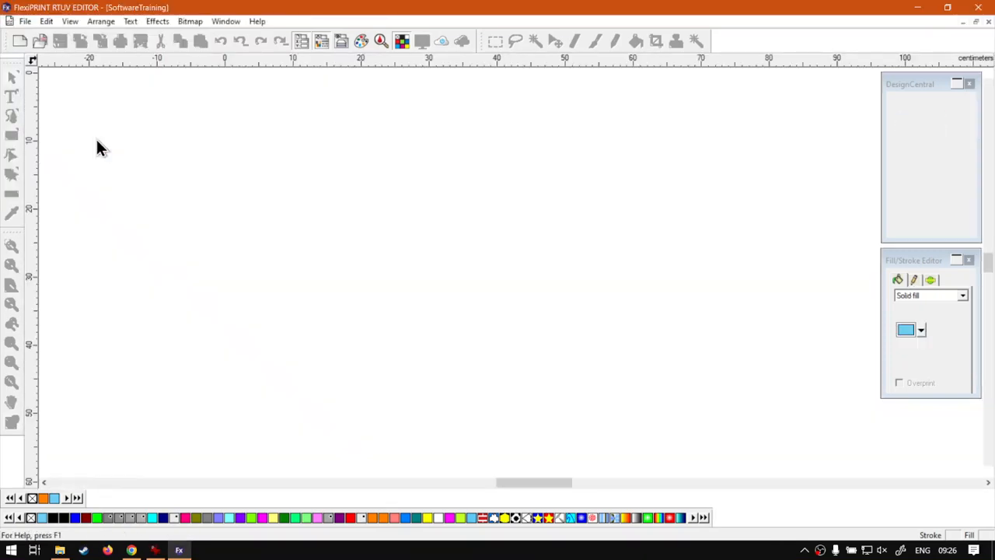
click(401, 302)
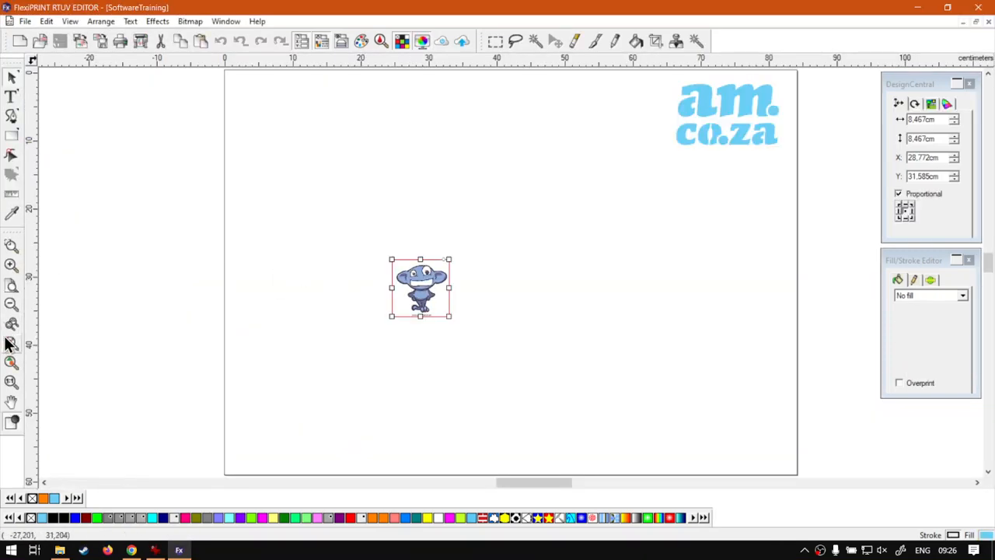
click(11, 343)
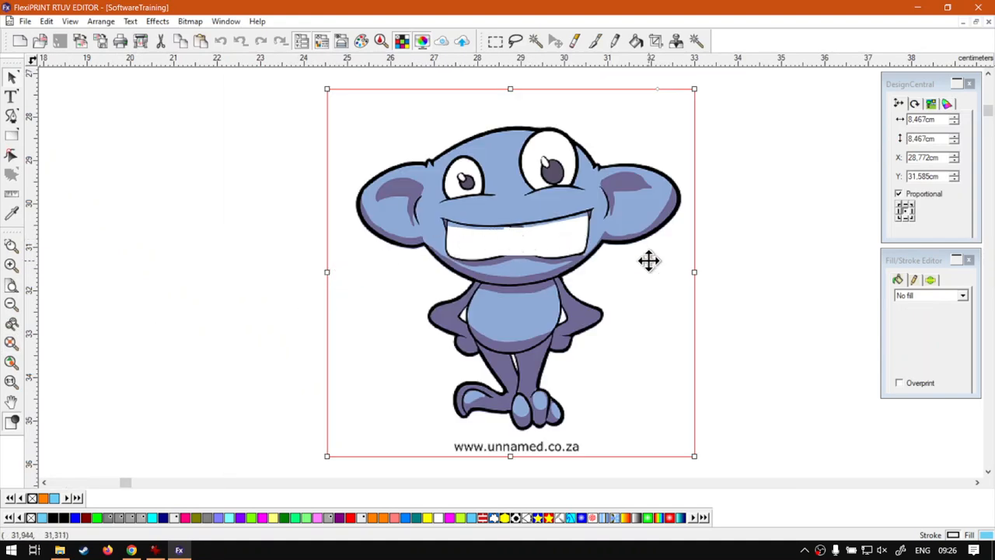
click(753, 313)
click(549, 228)
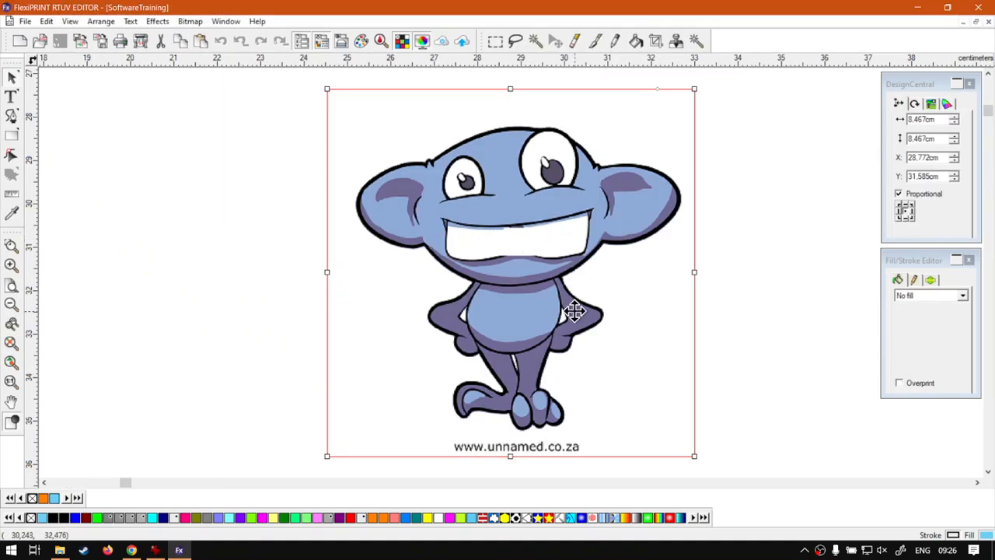
Set the General preference for drag and drop images to Embed and apply it.
click(59, 550)
click(179, 549)
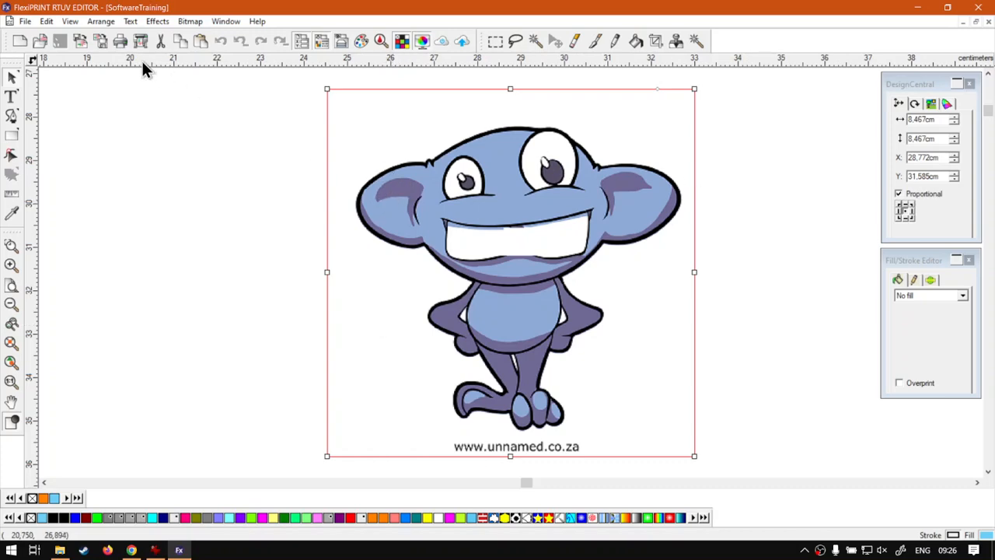
click(46, 24)
click(70, 293)
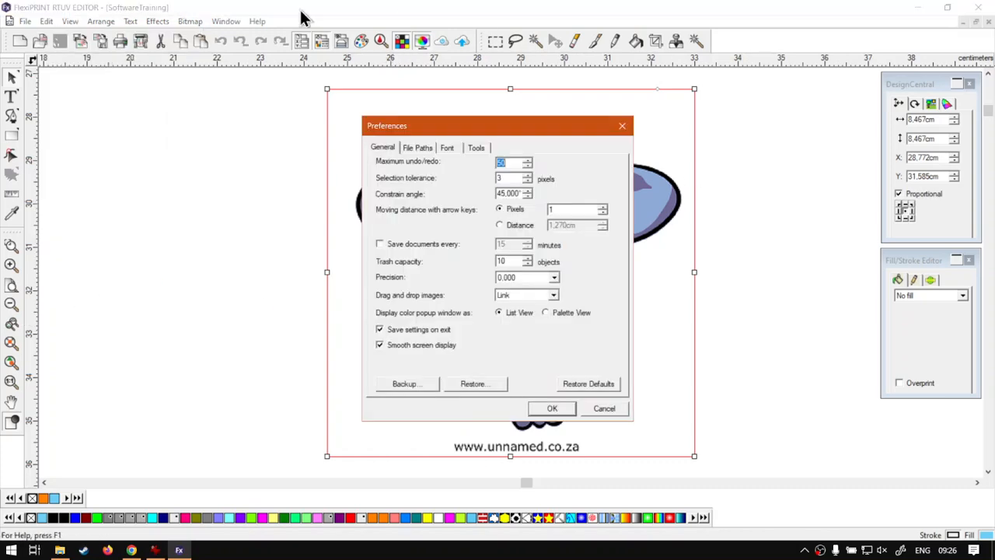
click(553, 295)
click(528, 303)
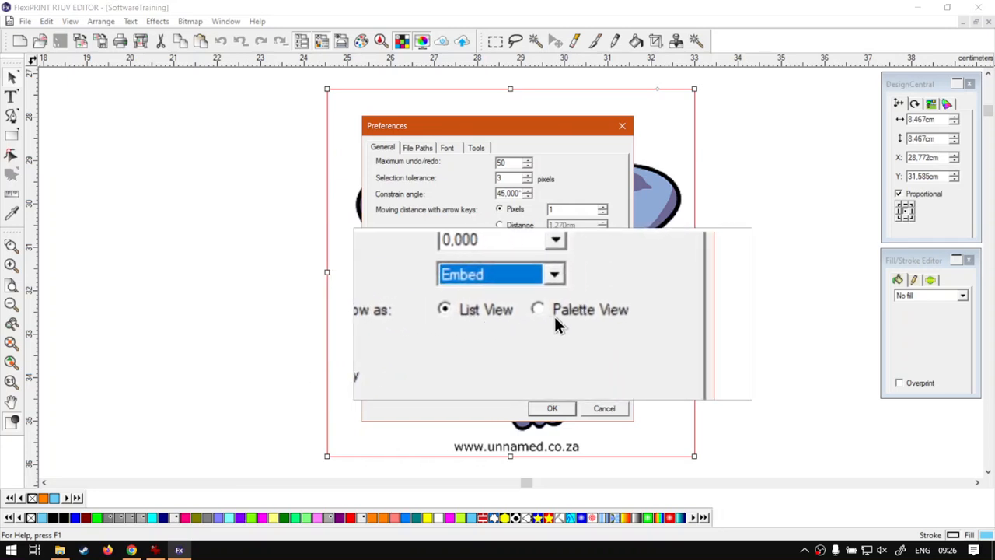
click(559, 406)
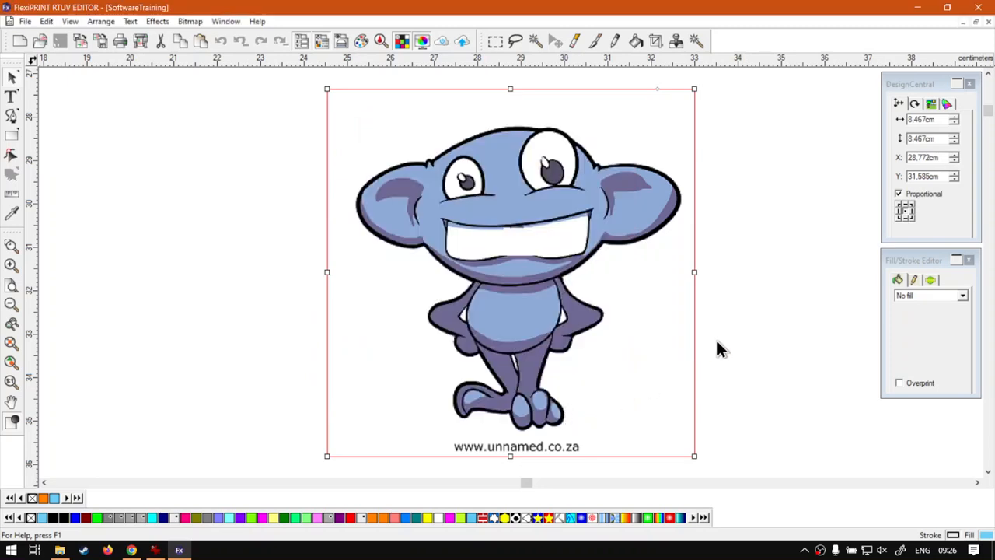
Draw a rectangle about 5.03 by 4.37 cm beside the character image and view the list of fill colours available for it.
click(158, 266)
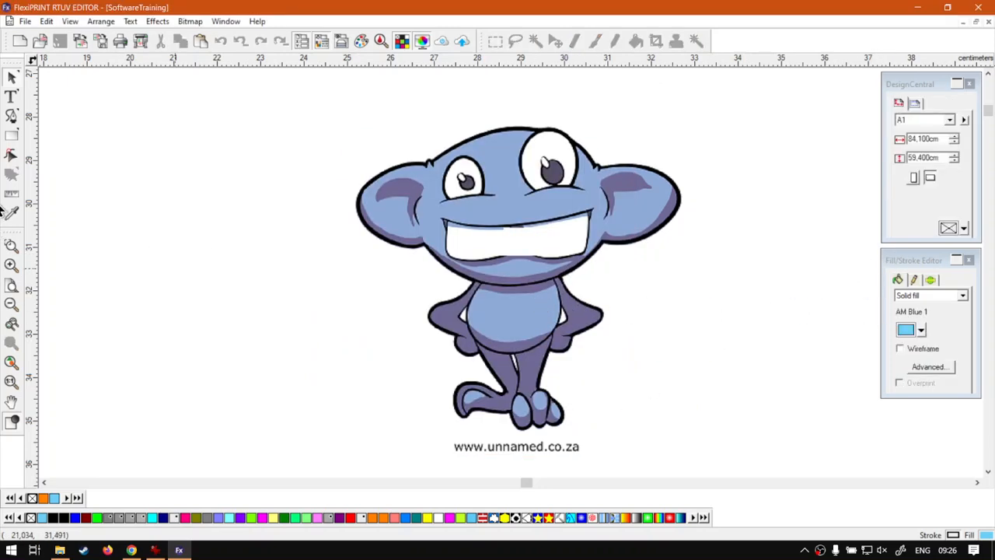
click(11, 136)
drag(131, 148, 351, 340)
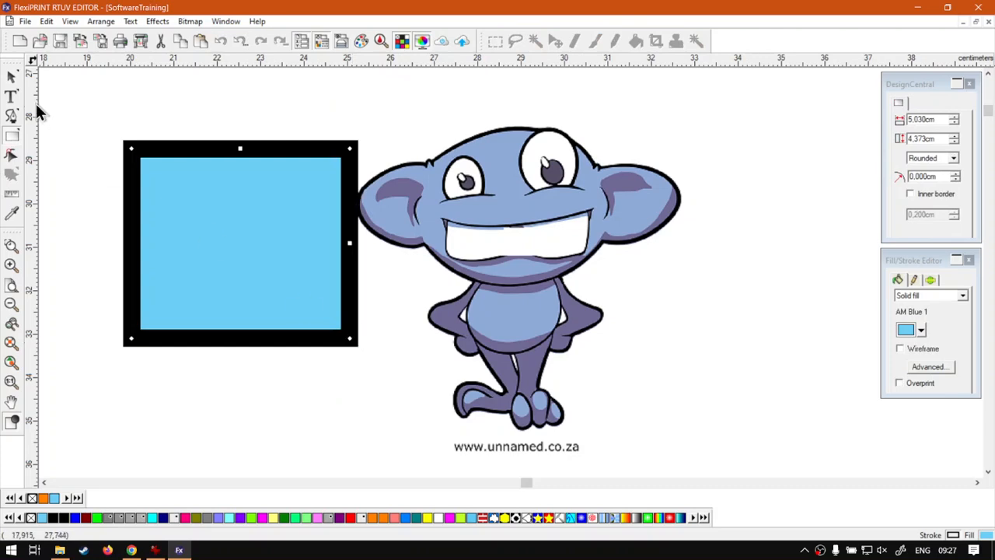
click(11, 76)
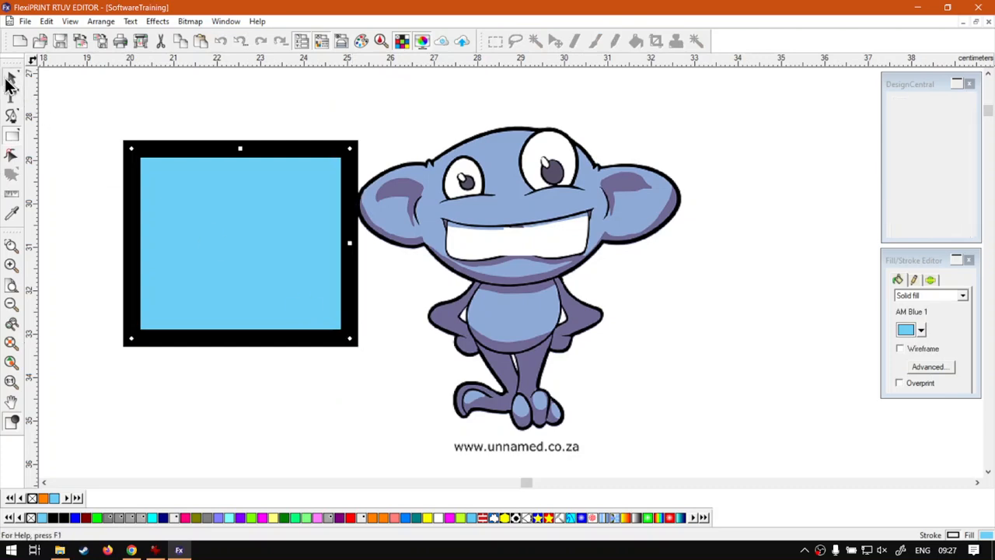
click(921, 332)
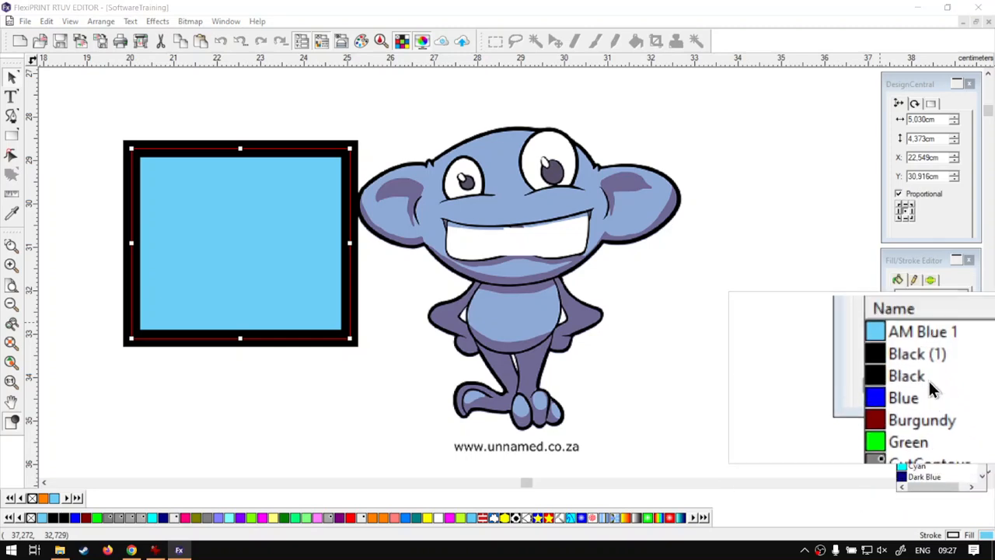
click(46, 21)
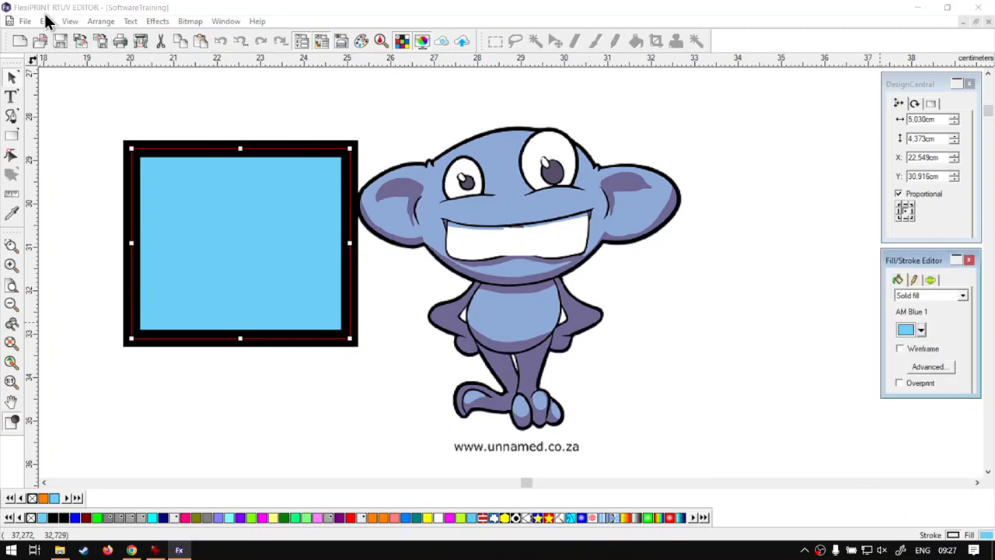
Set the colour popup window display to Palette View in the General preferences, deselect the rectangle and view the fill colour popup.
click(46, 21)
click(111, 292)
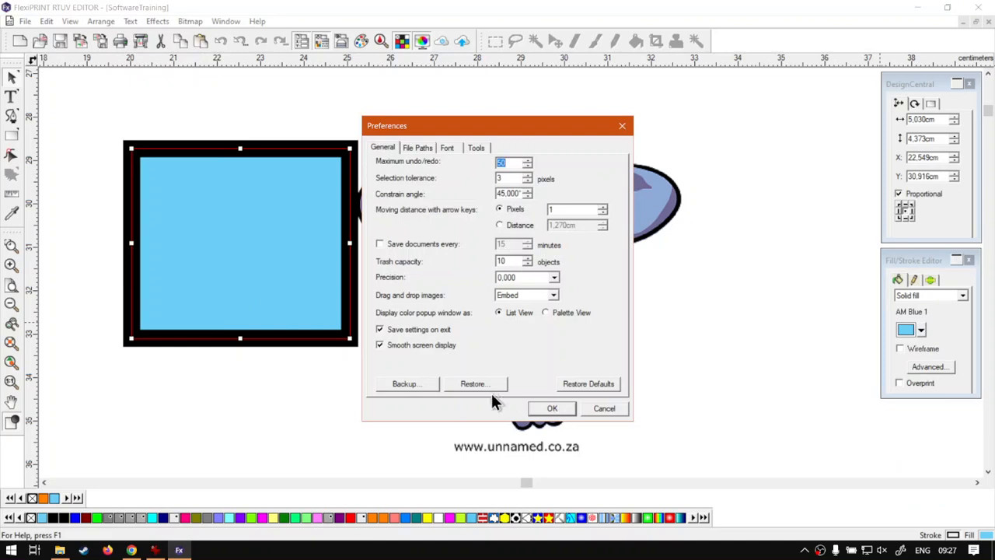
click(575, 410)
click(765, 377)
click(921, 330)
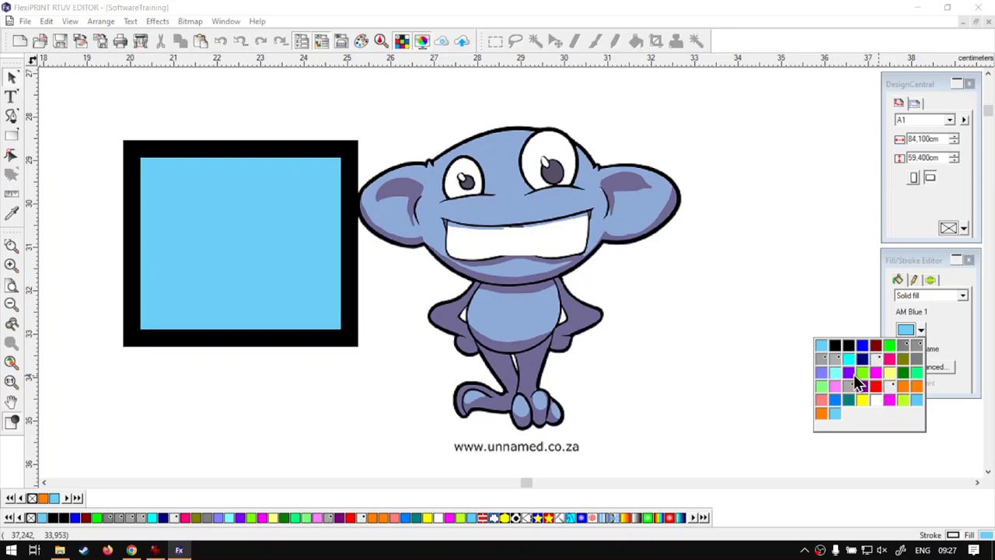
Select all objects and set the colour popup window display back to List View in the General preferences.
key(ctrl+a)
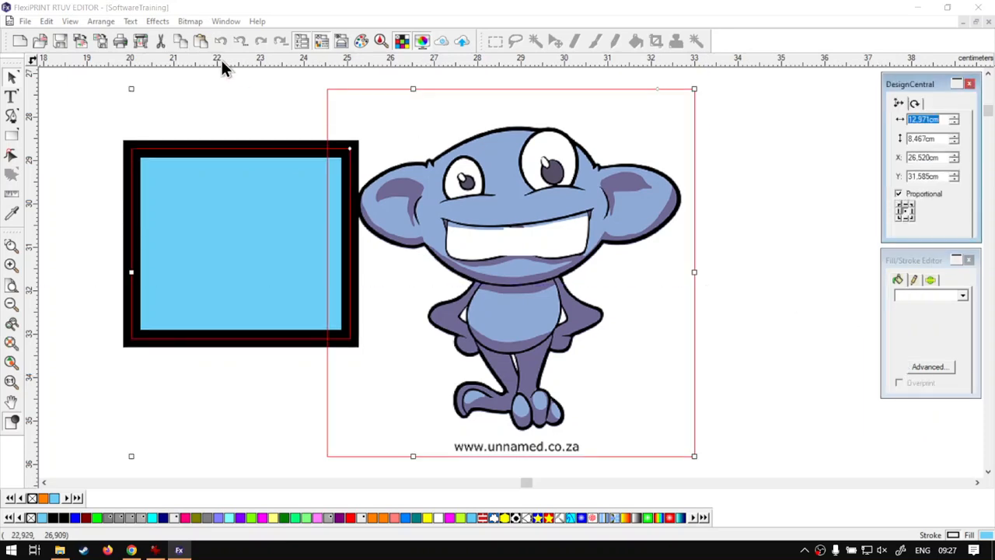
click(44, 24)
click(78, 292)
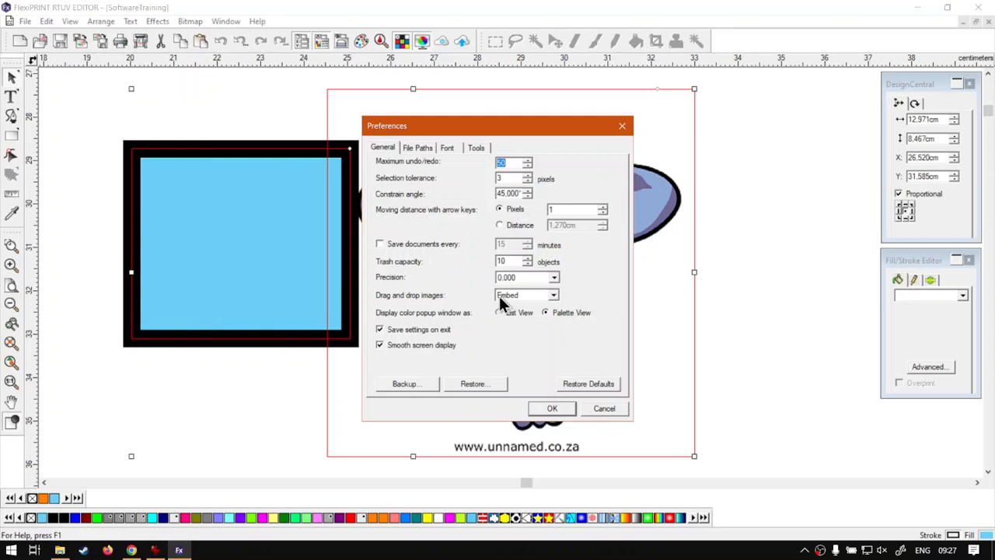
click(514, 313)
click(551, 410)
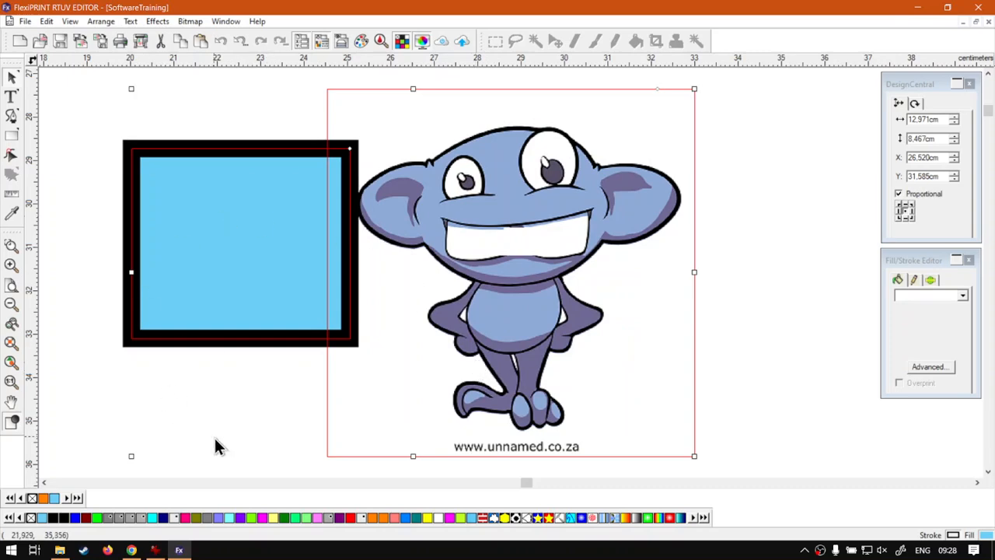
Review the General preferences once more and close them without making changes.
click(45, 21)
click(109, 291)
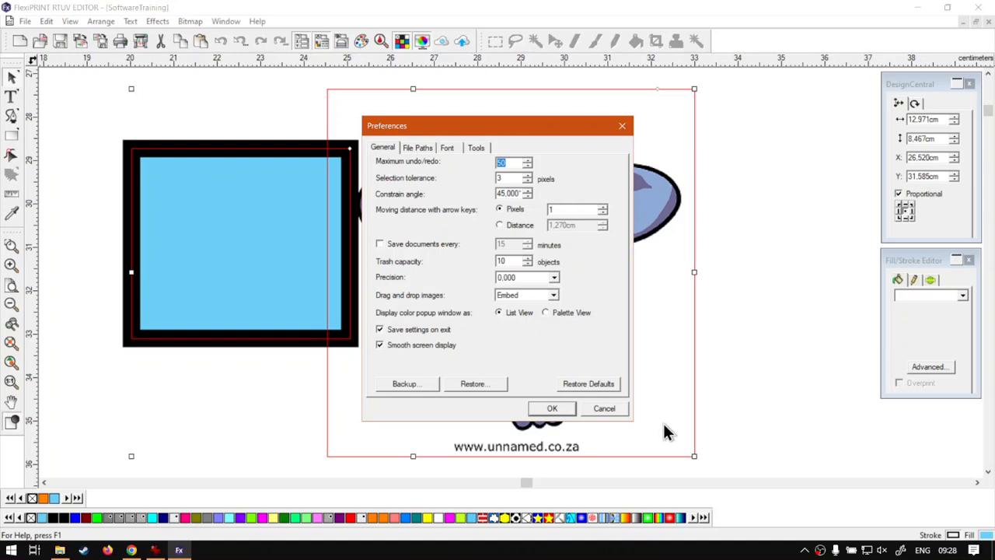
click(611, 410)
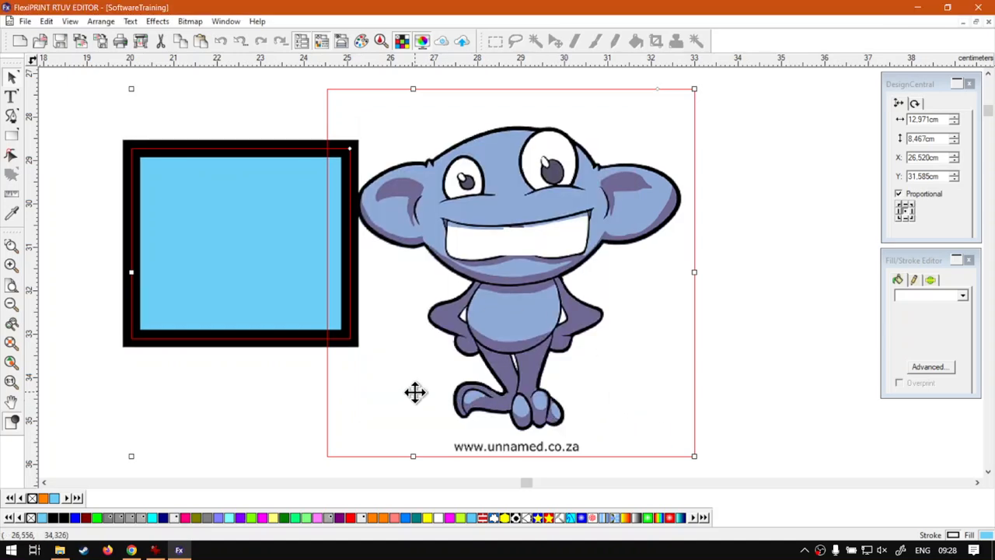
Deselect all objects and switch to the softwaretraining.co.za page in Chrome.
click(244, 420)
click(131, 549)
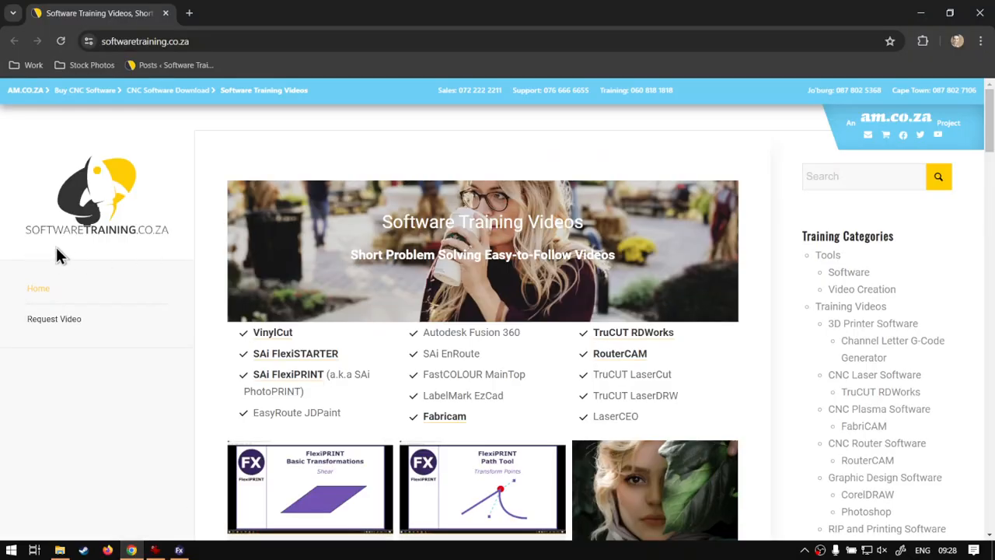